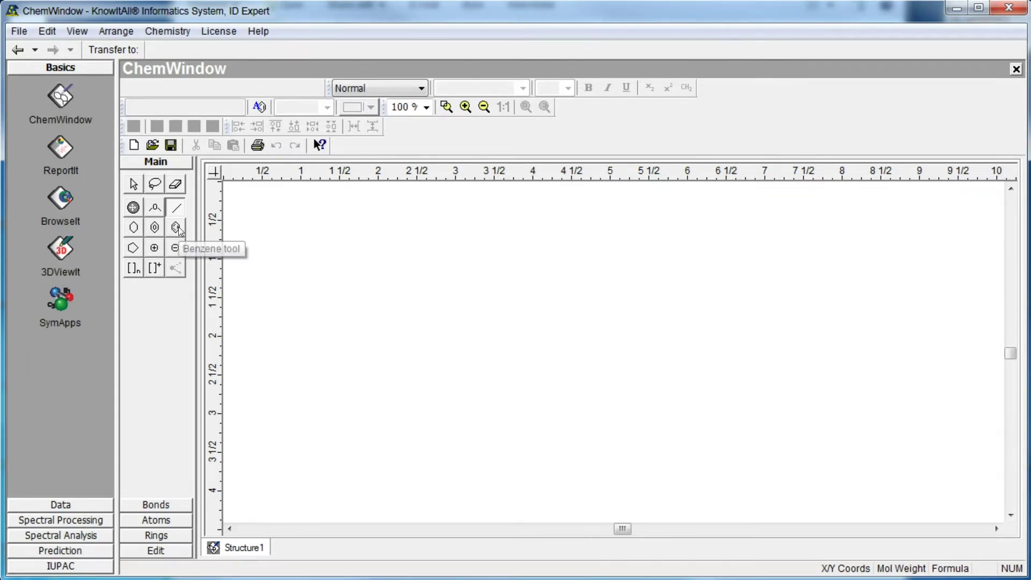
# Create a new structure document and place a benzene ring on its canvas
pyautogui.hotkey('ctrl', 'n')
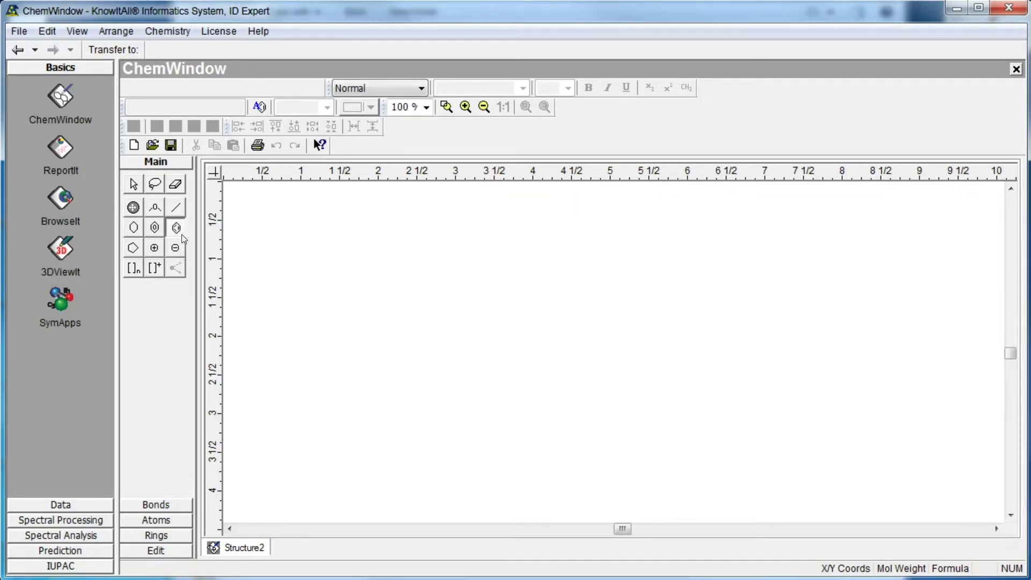
pyautogui.click(425, 359)
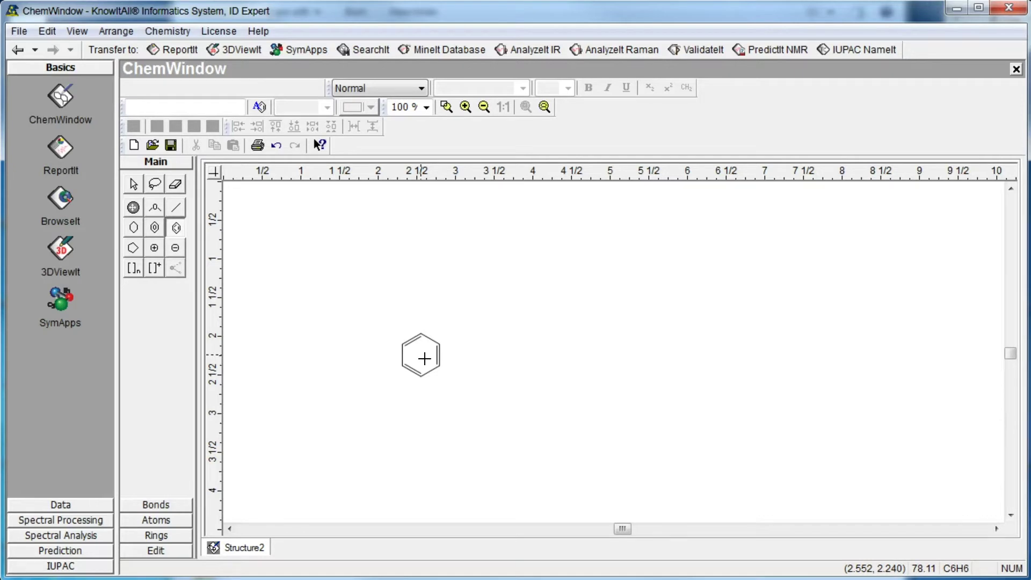
# Zoom the view to 150% and drag the benzene ring right toward the canvas middle
pyautogui.click(428, 108)
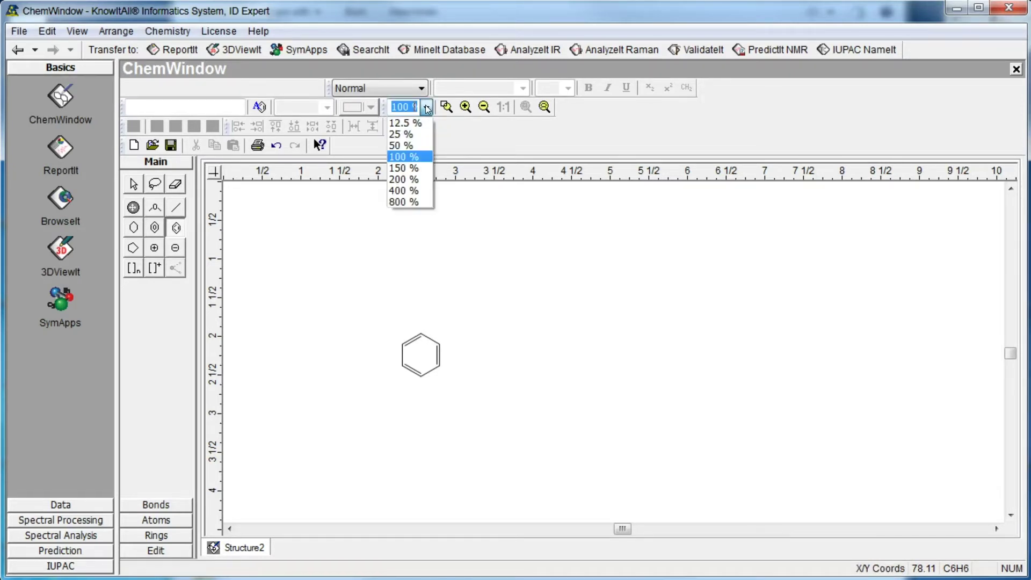
pyautogui.click(427, 170)
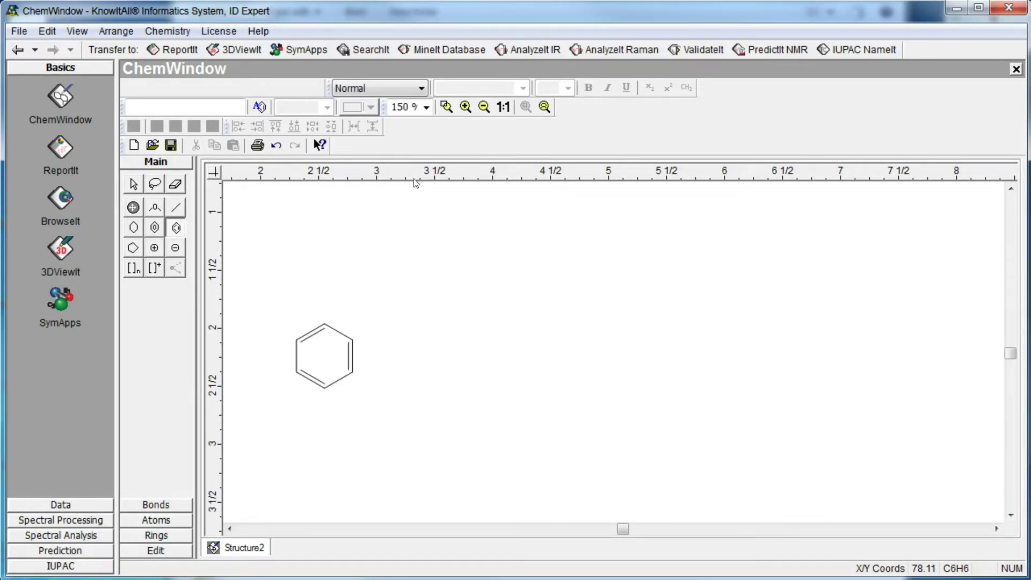
pyautogui.click(134, 184)
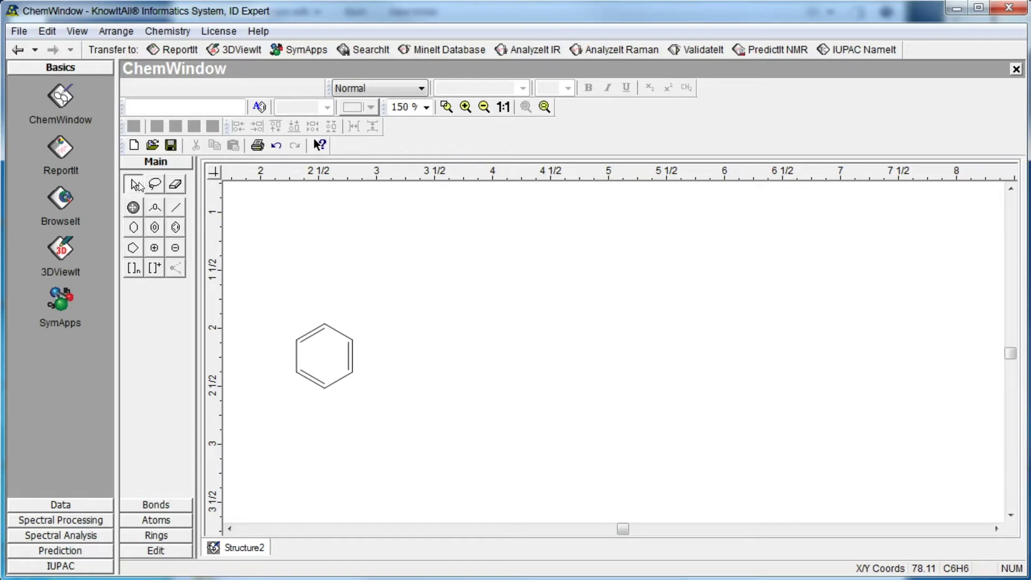
pyautogui.click(329, 360)
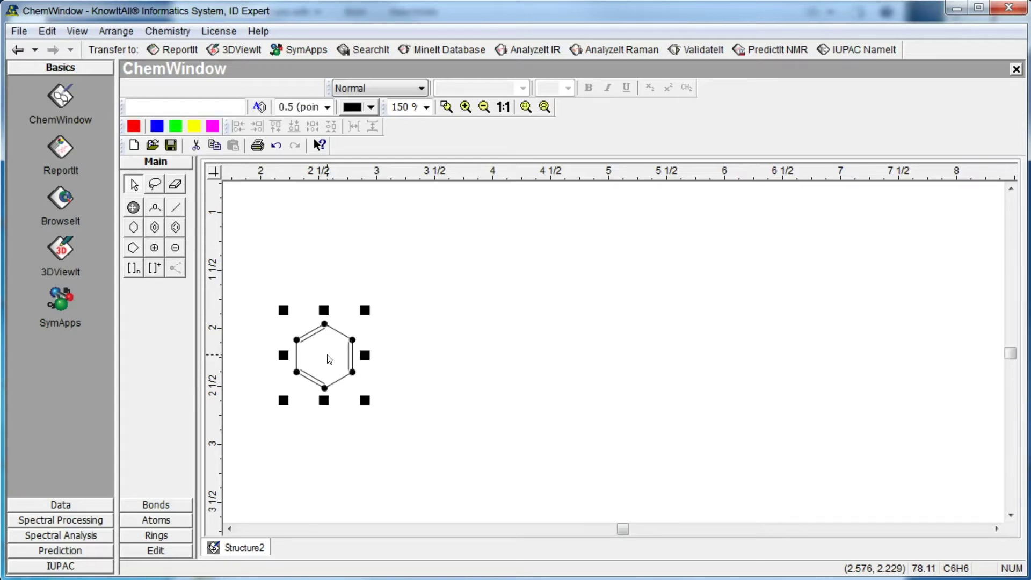
pyautogui.moveTo(339, 364); pyautogui.dragTo(475, 368)
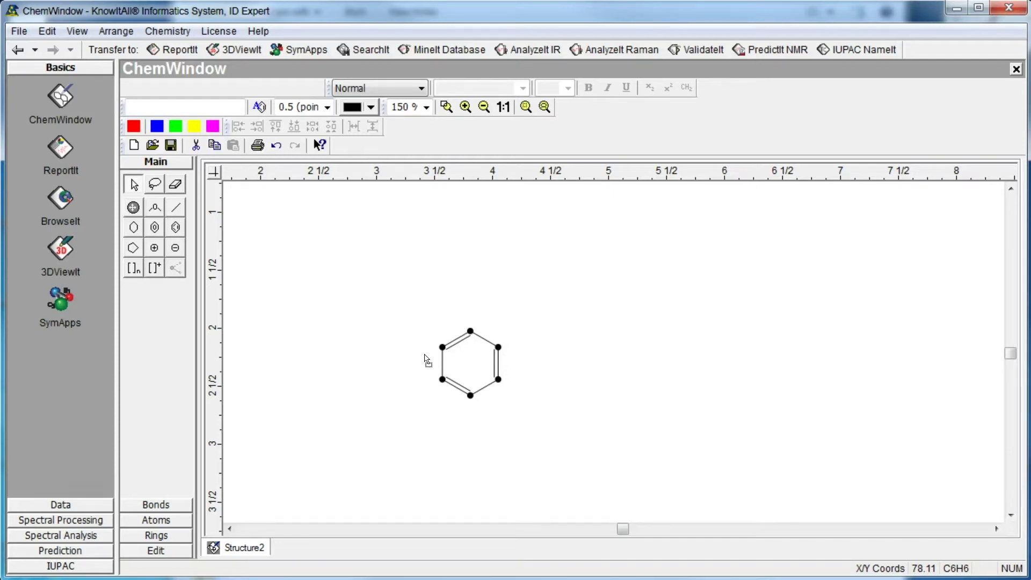
# Fuse a cyclopentane ring onto the benzene's right bond, giving C9H10
pyautogui.click(134, 249)
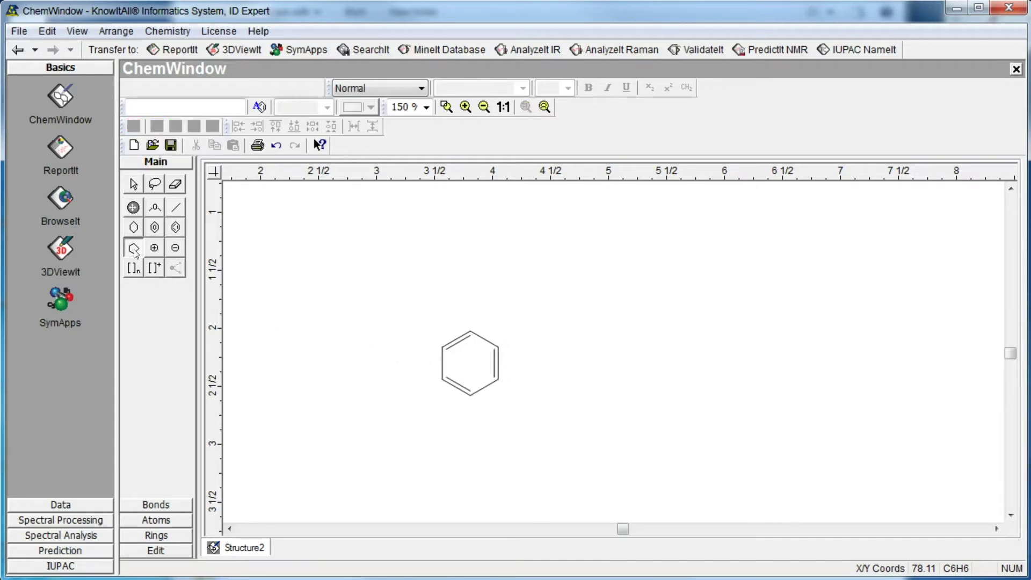
pyautogui.click(499, 363)
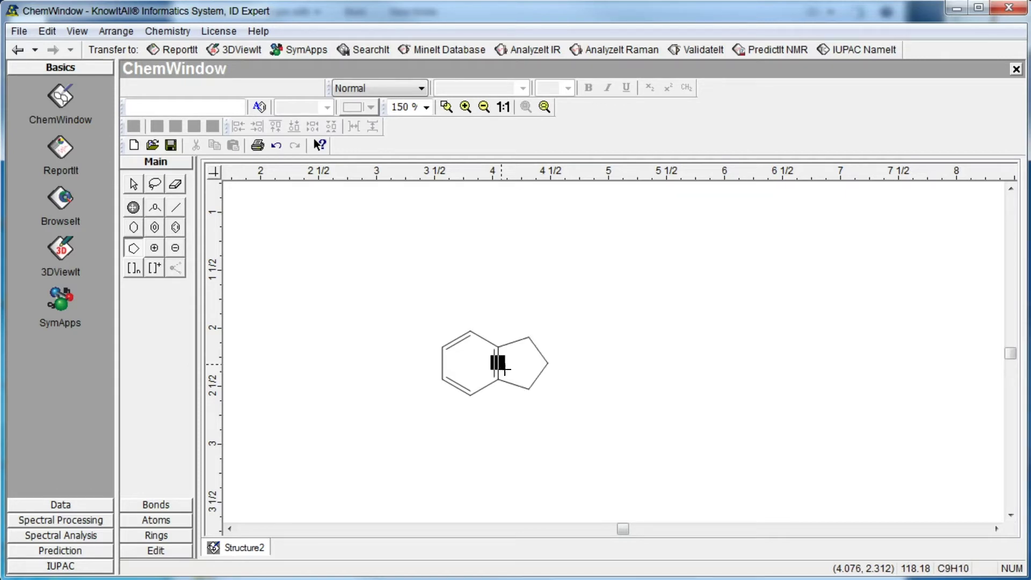
# Make the five-membered ring's outer right bond double, forming indene (C9H8)
pyautogui.click(172, 505)
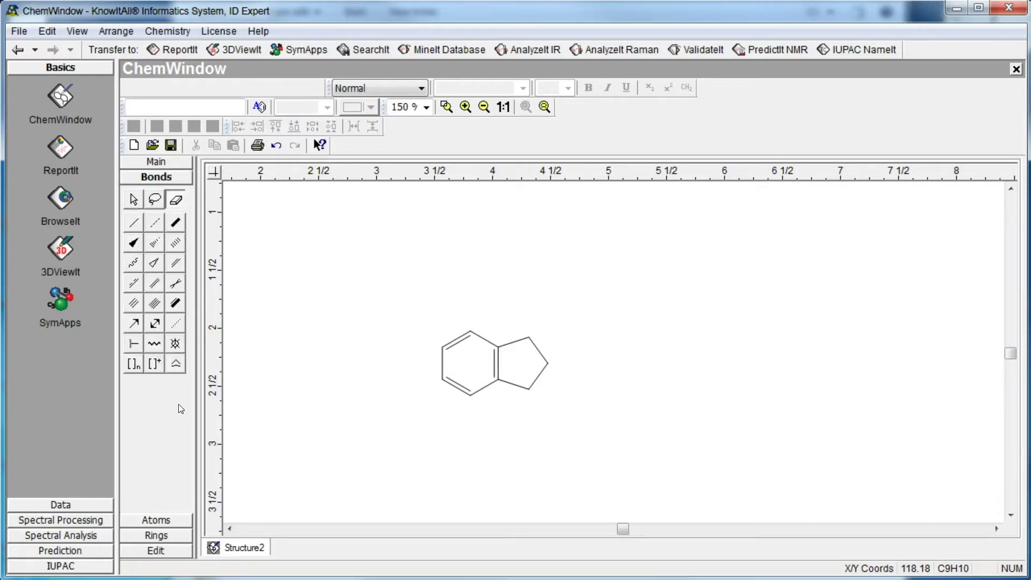
pyautogui.click(176, 263)
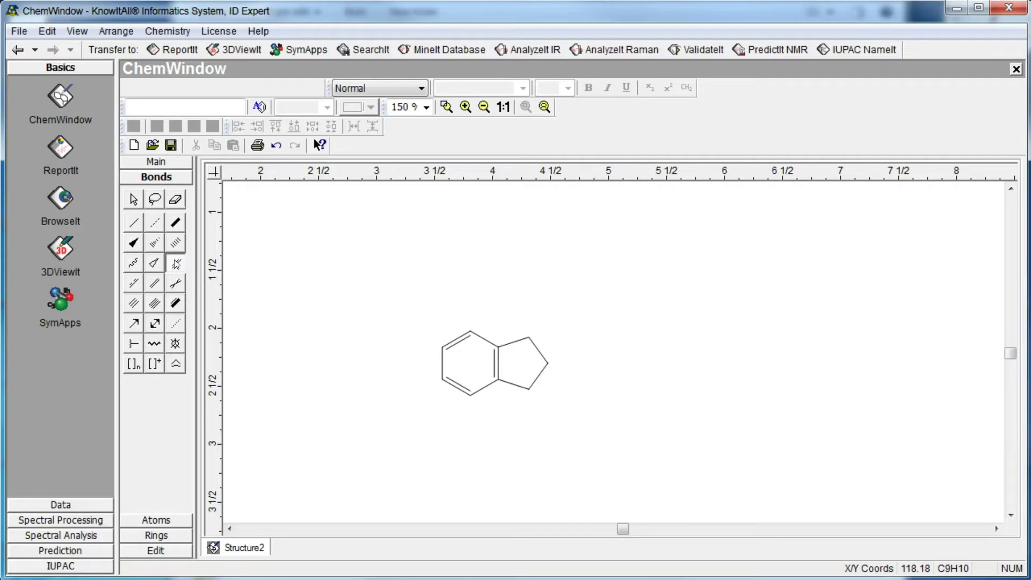
pyautogui.click(542, 352)
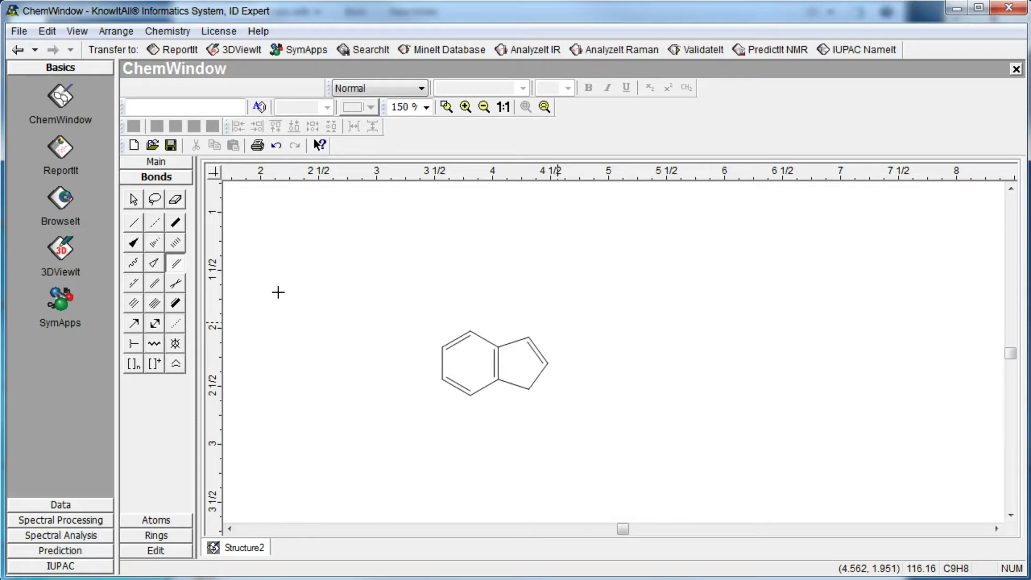
pyautogui.click(132, 223)
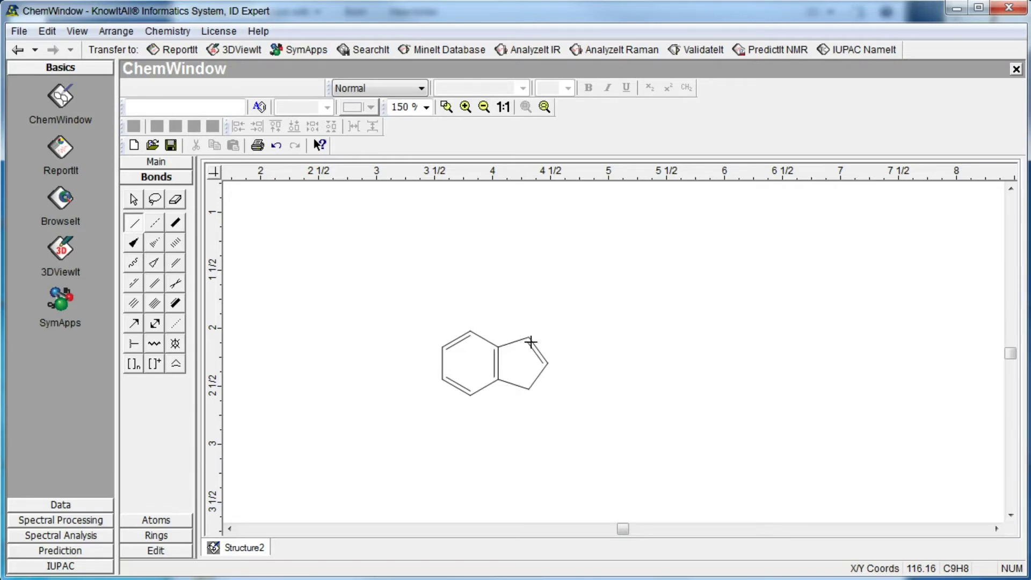
# Draw a three-bond branched chain from the ring's top carbon, ending one branch in NH2
pyautogui.moveTo(530, 338); pyautogui.dragTo(547, 315)
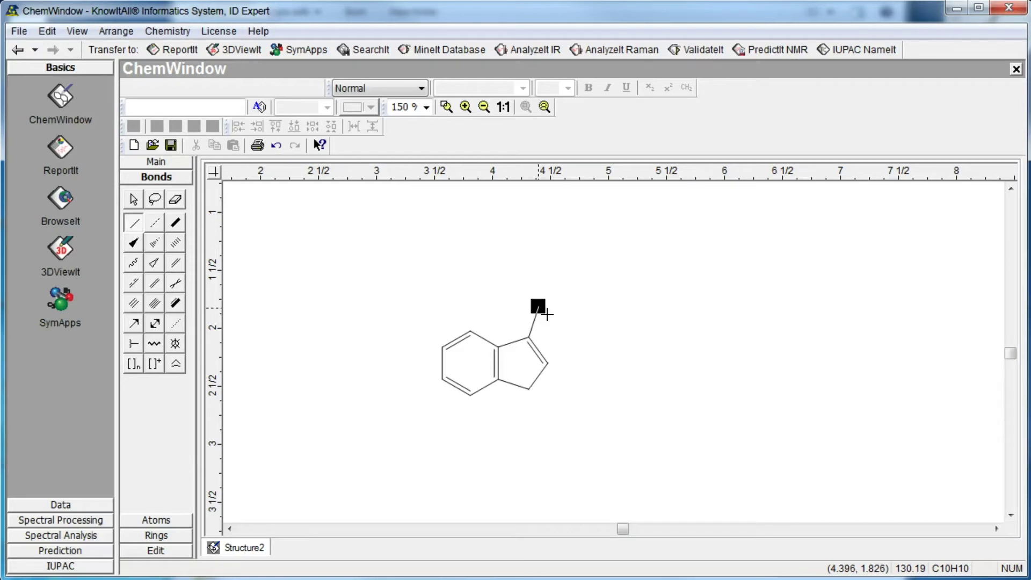
pyautogui.click(547, 315)
pyautogui.click(578, 304)
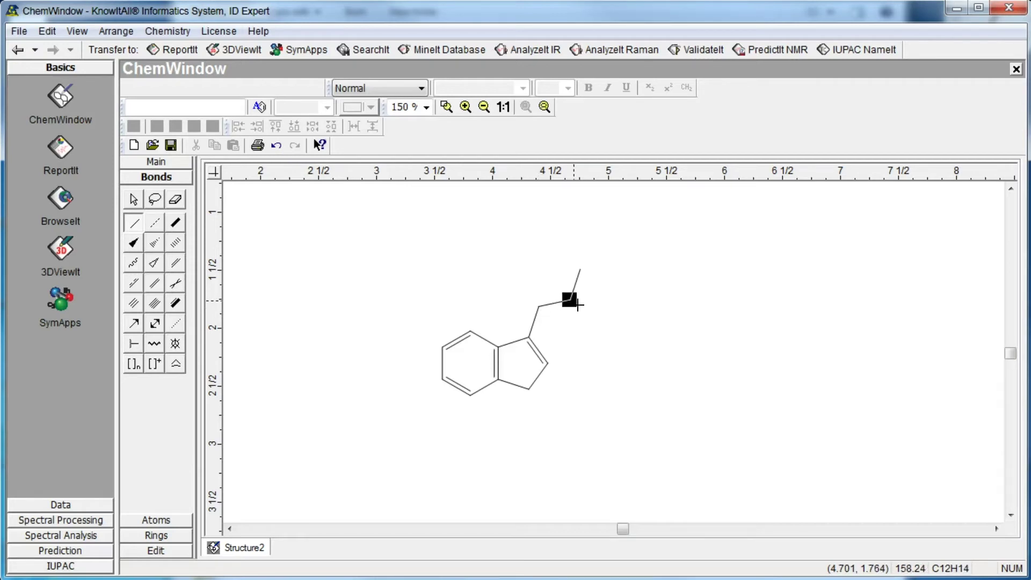
pyautogui.click(577, 304)
pyautogui.press('n')
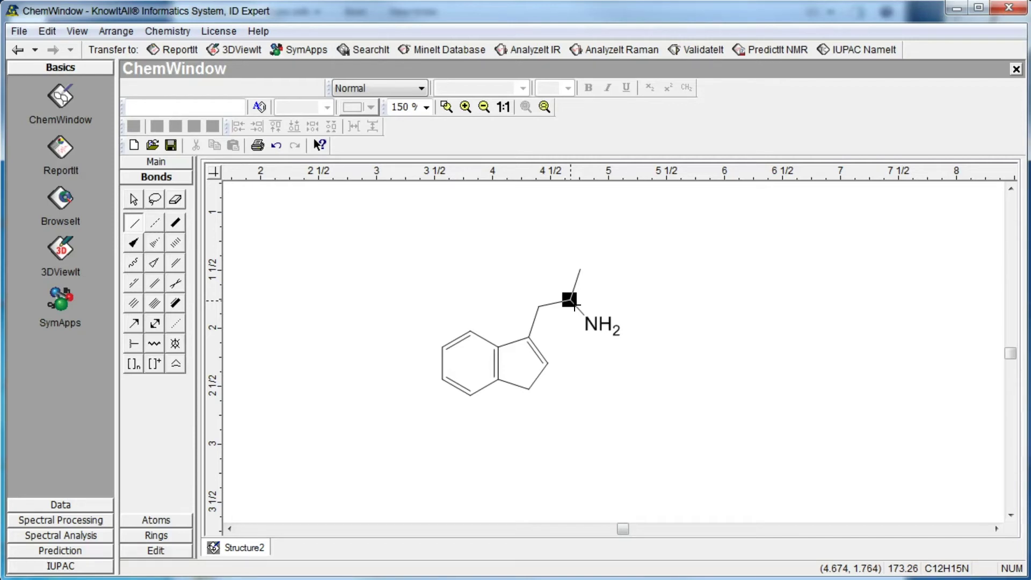
# Keep the side-chain amine as NH2 and turn the ring's bottom carbon into NH, forming indole
pyautogui.click(575, 304)
pyautogui.click(575, 304)
pyautogui.click(574, 305)
pyautogui.click(531, 389)
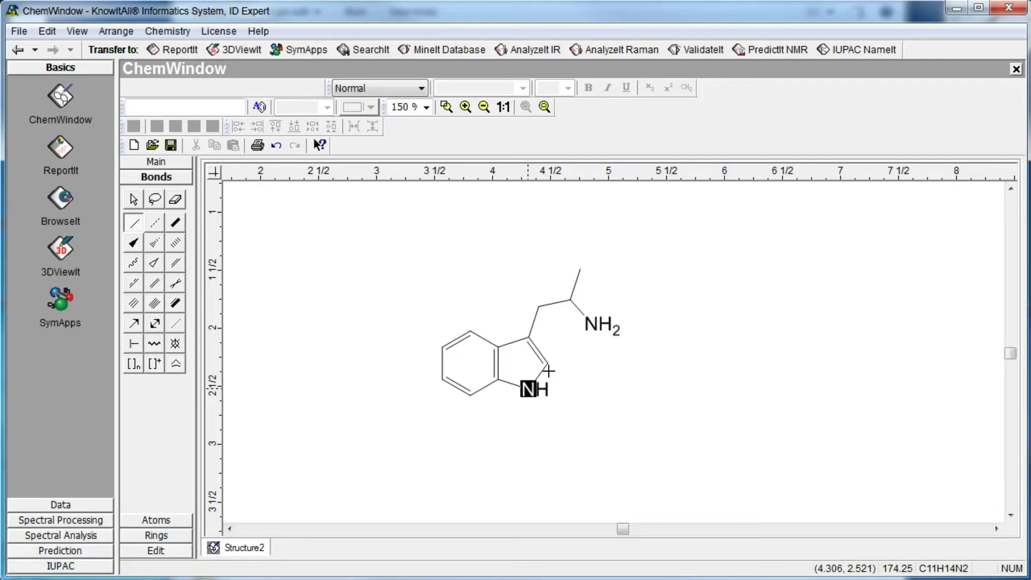
# Extend the side chain with a COOH group: a C=O oxygen and an OH
pyautogui.moveTo(580, 269); pyautogui.dragTo(559, 247)
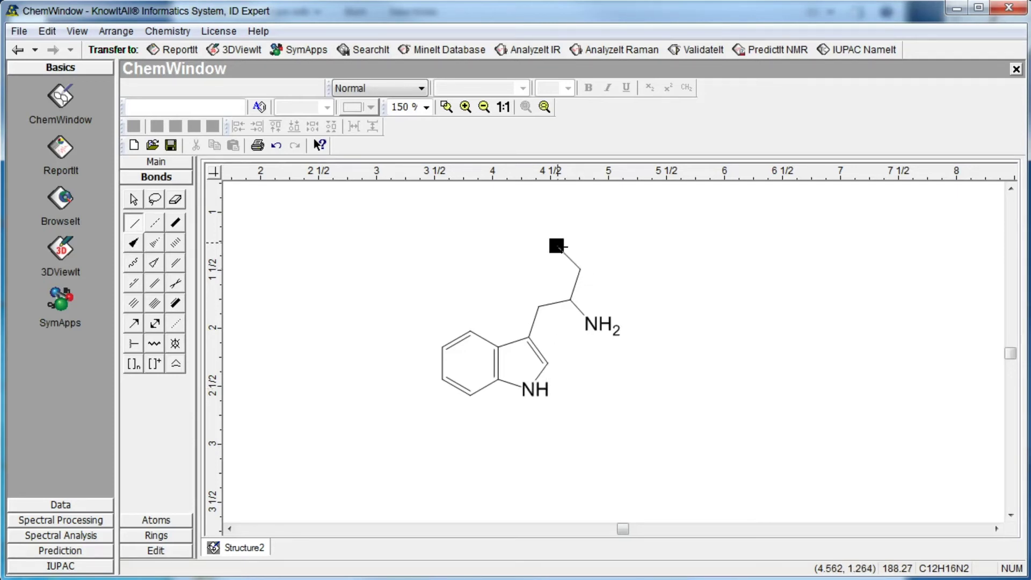
pyautogui.press('o')
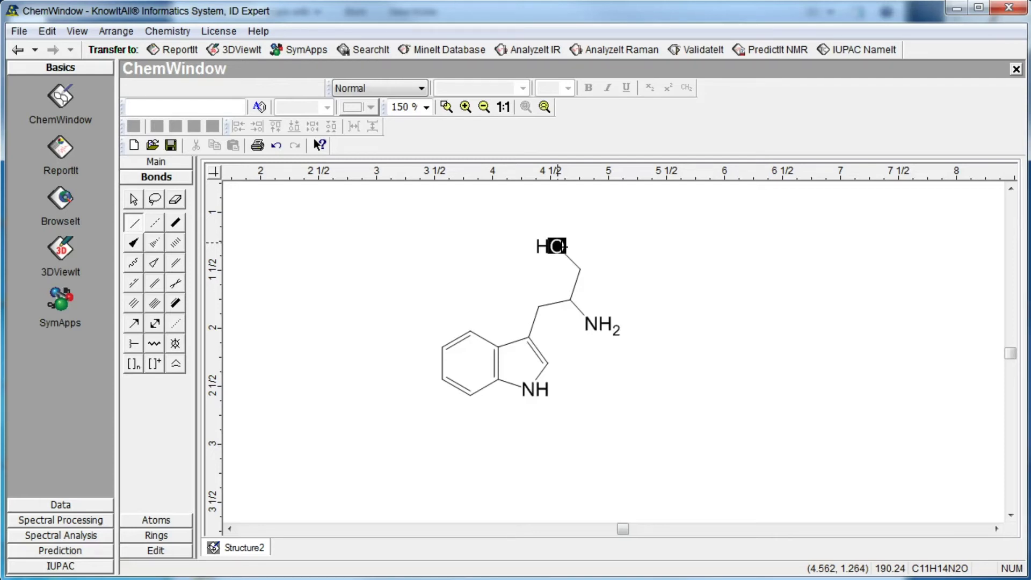
pyautogui.click(580, 269)
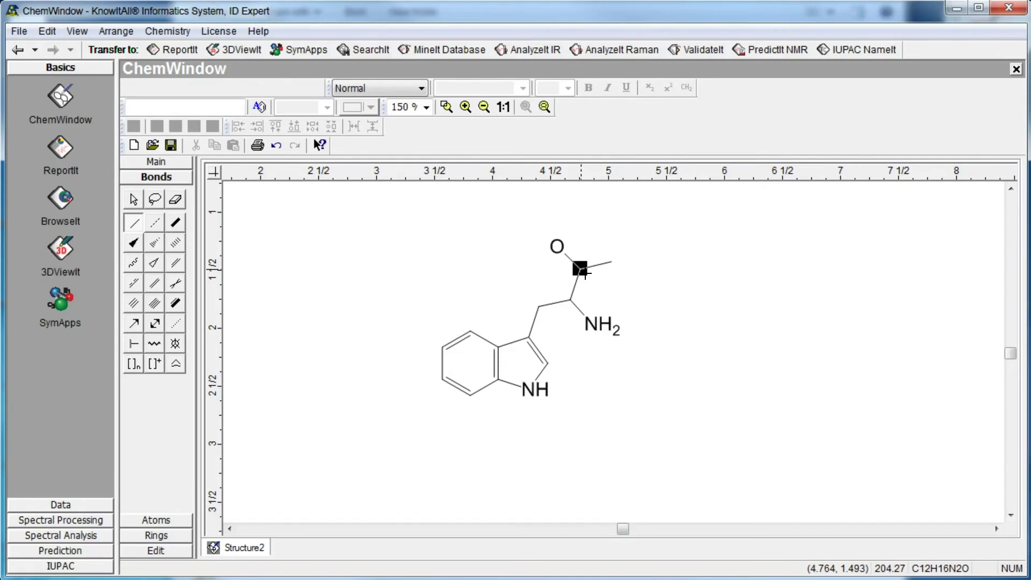
pyautogui.press('o')
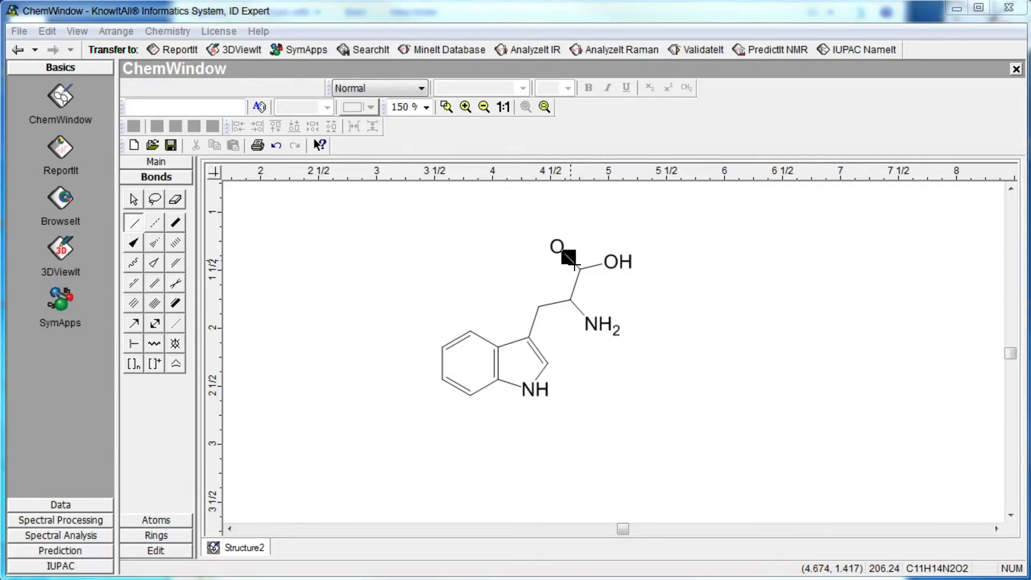
pyautogui.click(573, 263)
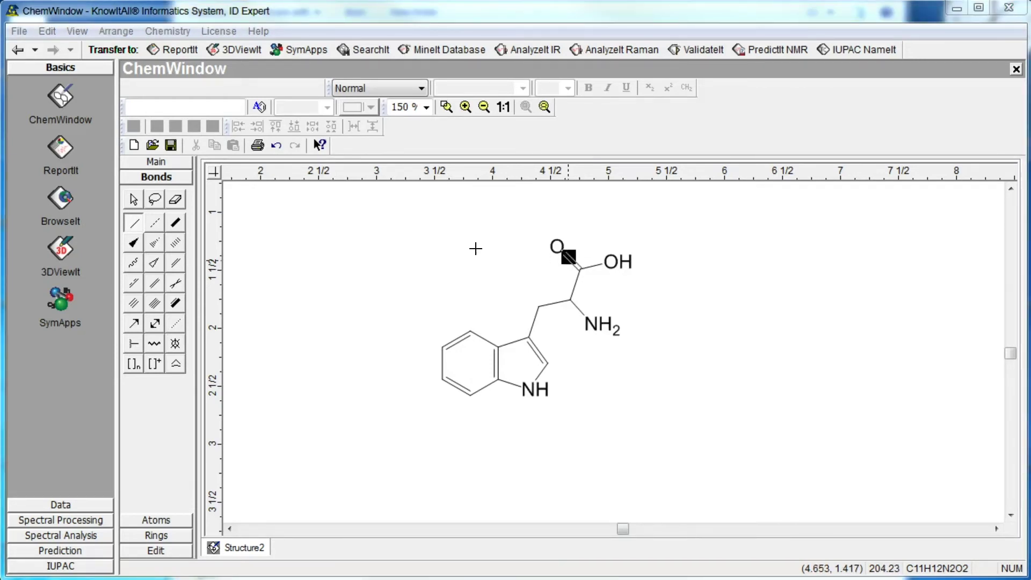
pyautogui.click(171, 147)
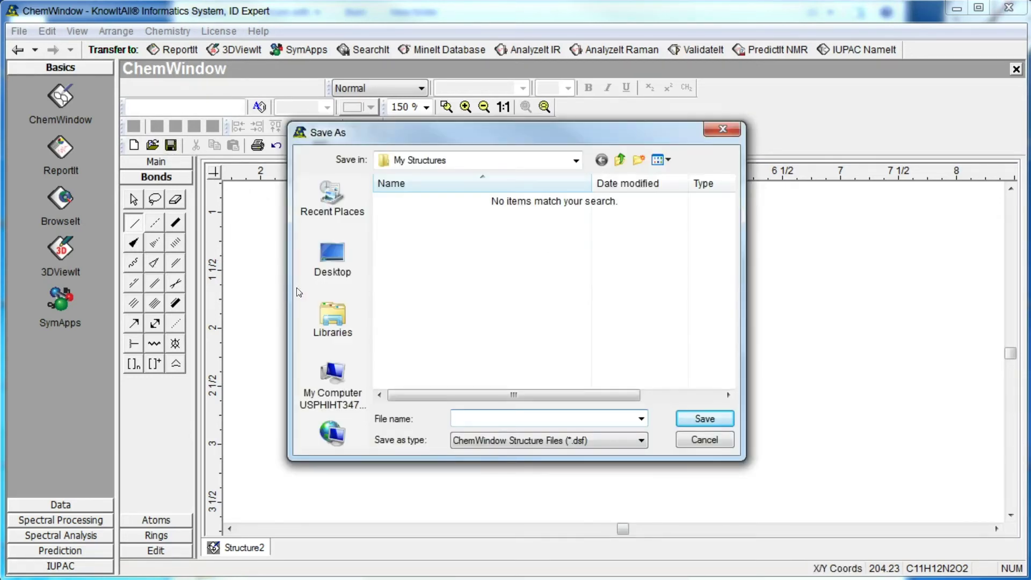
# Save the drawing with the file name Chem_Window_example
pyautogui.click(454, 414)
pyautogui.write('Chem_Window_')
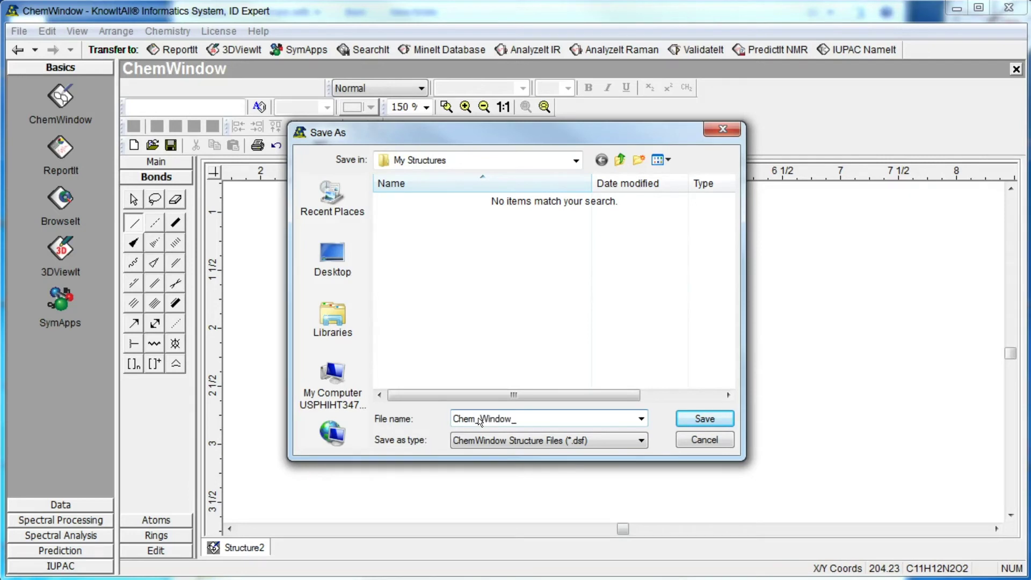
pyautogui.write('example')
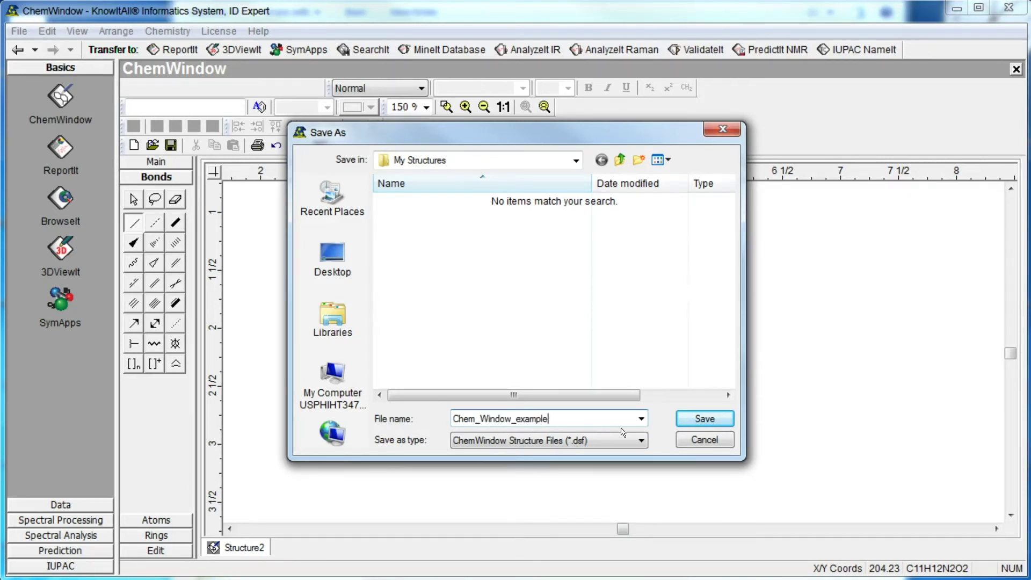
pyautogui.click(701, 419)
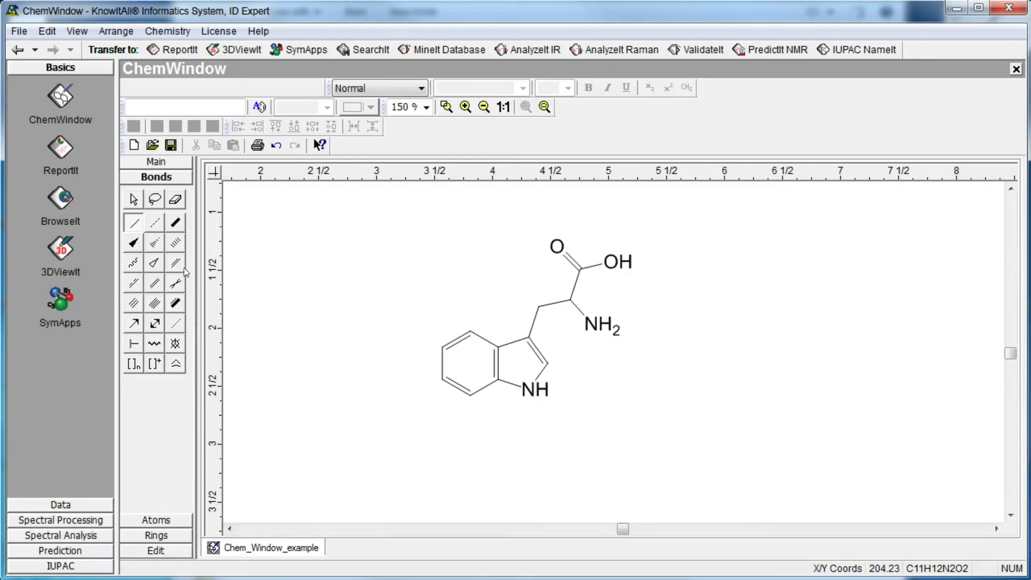
# Erase the acid's OH group and the chain's NH2 label
pyautogui.click(177, 206)
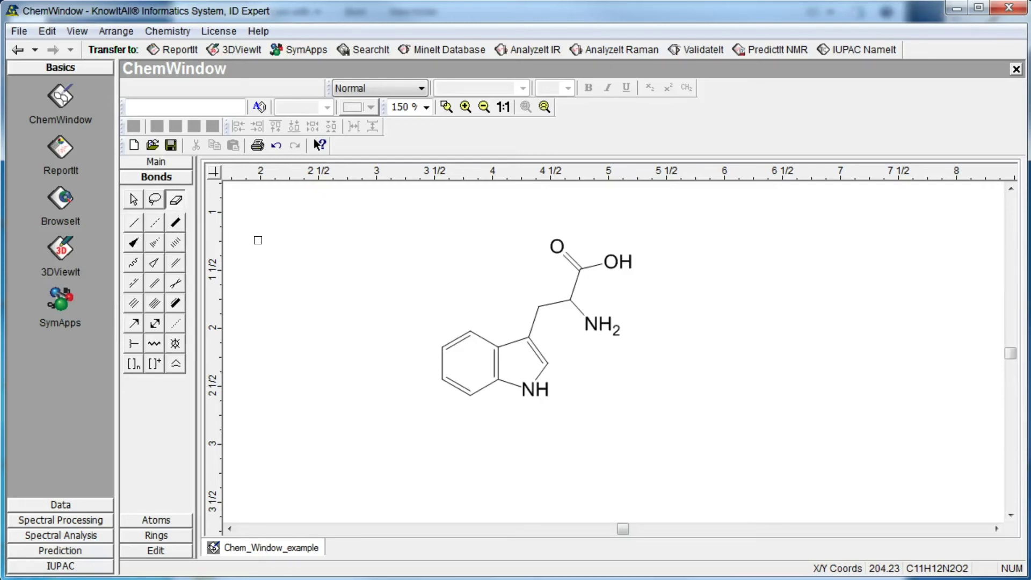
pyautogui.click(616, 268)
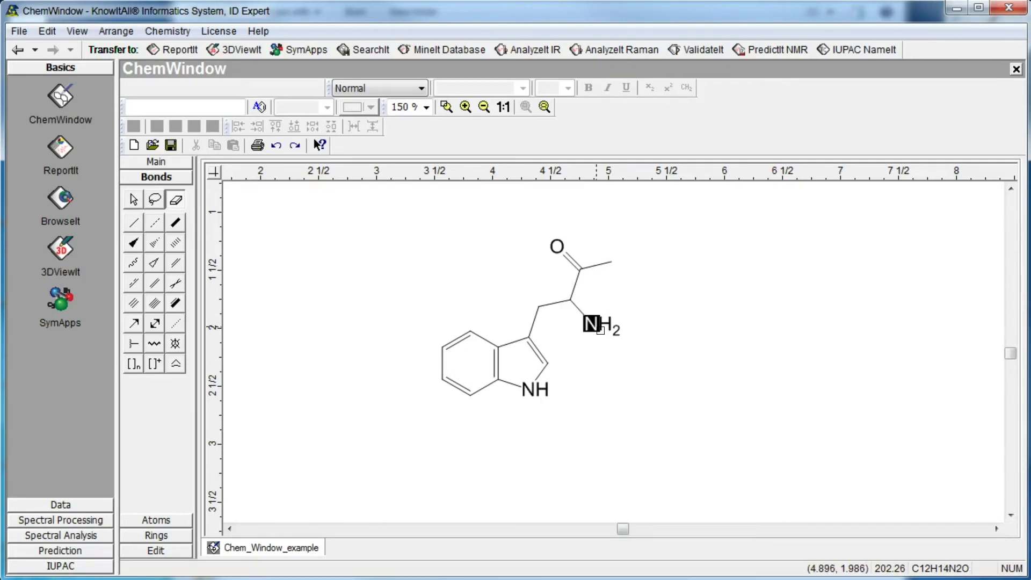
pyautogui.click(591, 323)
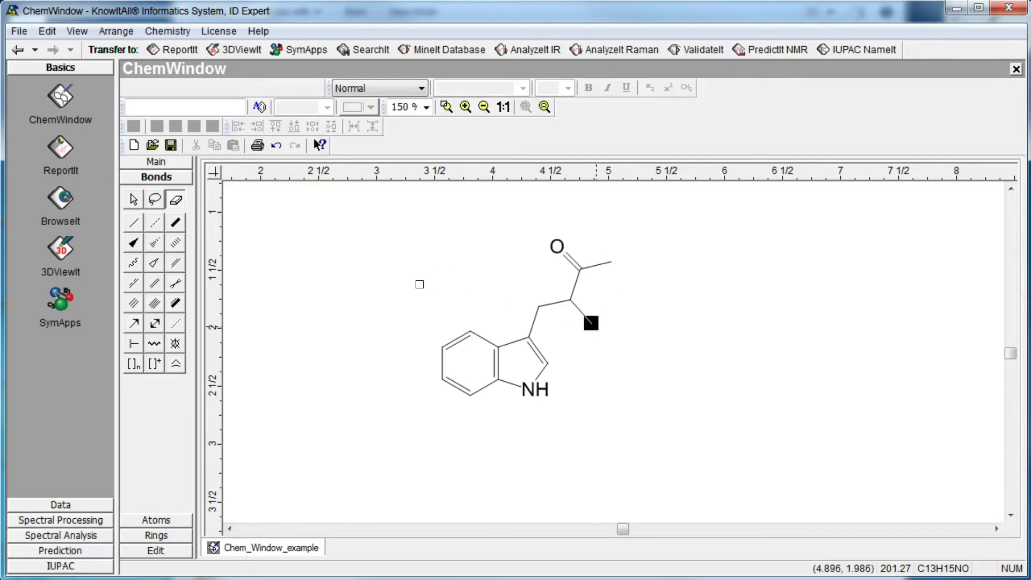
# Label the acid's chain end as O and the nitrogen position as NH3
pyautogui.click(156, 161)
pyautogui.click(155, 209)
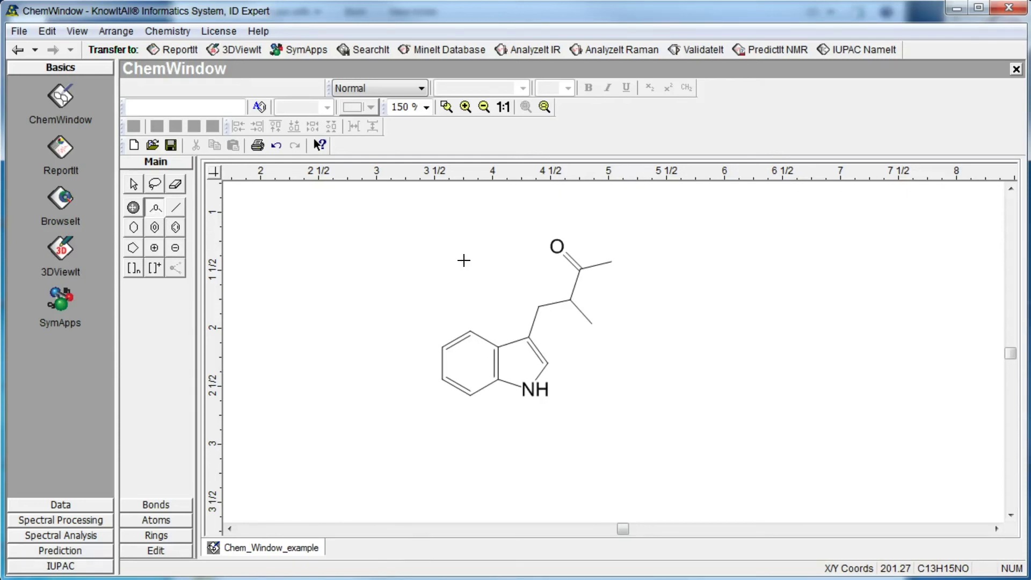
pyautogui.click(613, 262)
pyautogui.write('O')
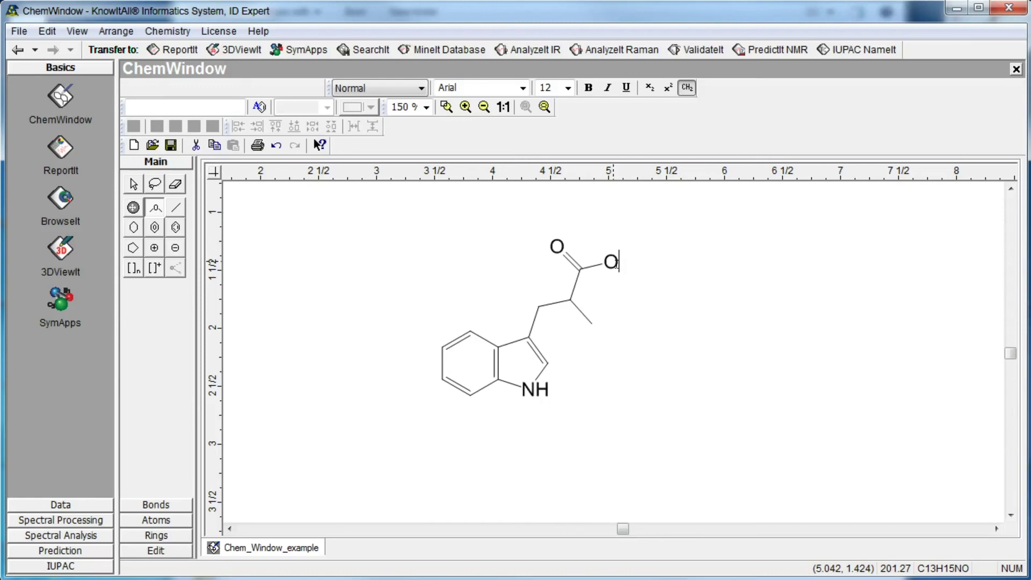
pyautogui.click(593, 324)
pyautogui.write('NH3')
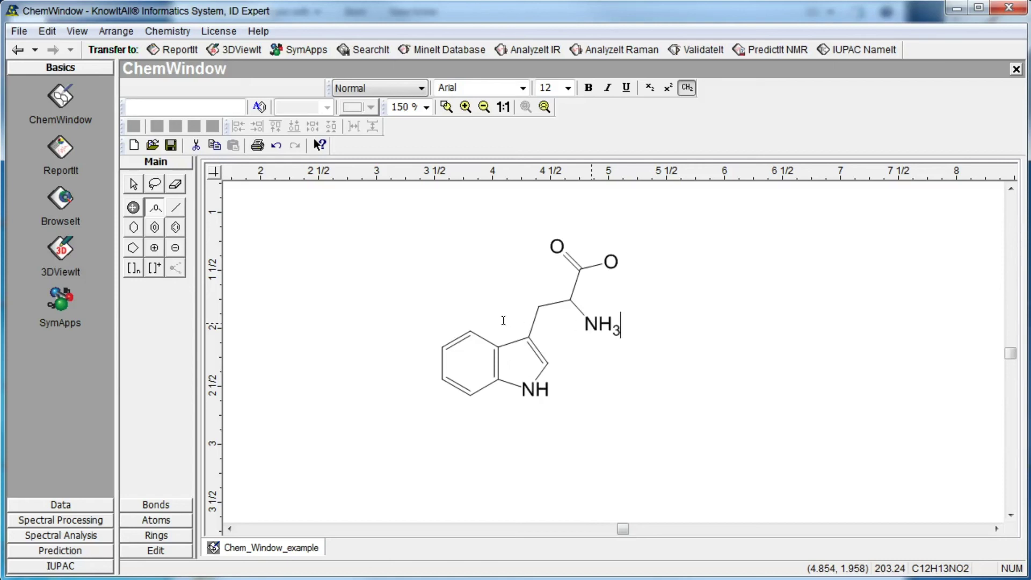
pyautogui.click(155, 249)
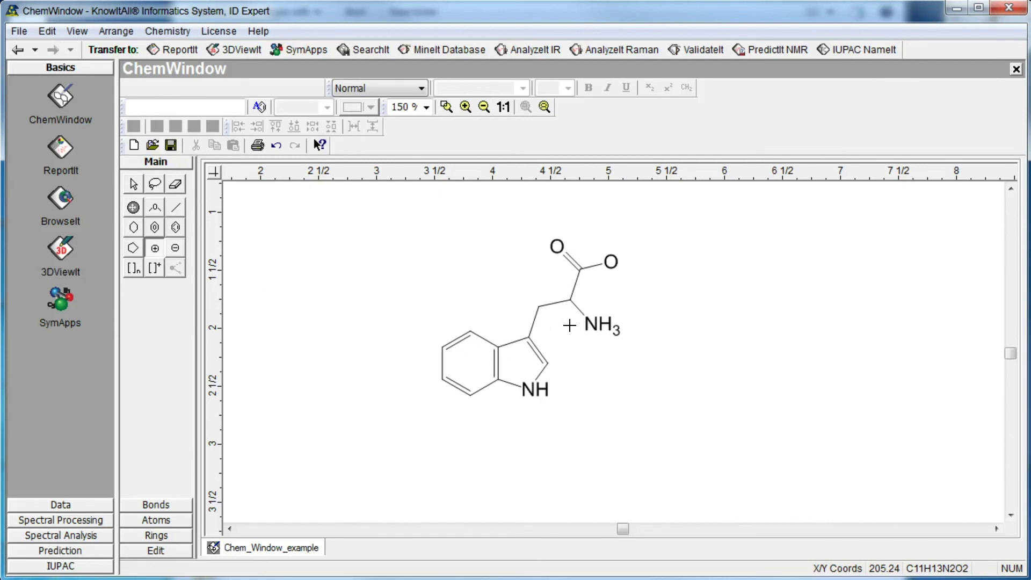
# Make the nitrogen NH3⁺ and the carboxylate oxygen O⁻, giving C11H12N2O2
pyautogui.click(594, 324)
pyautogui.click(175, 247)
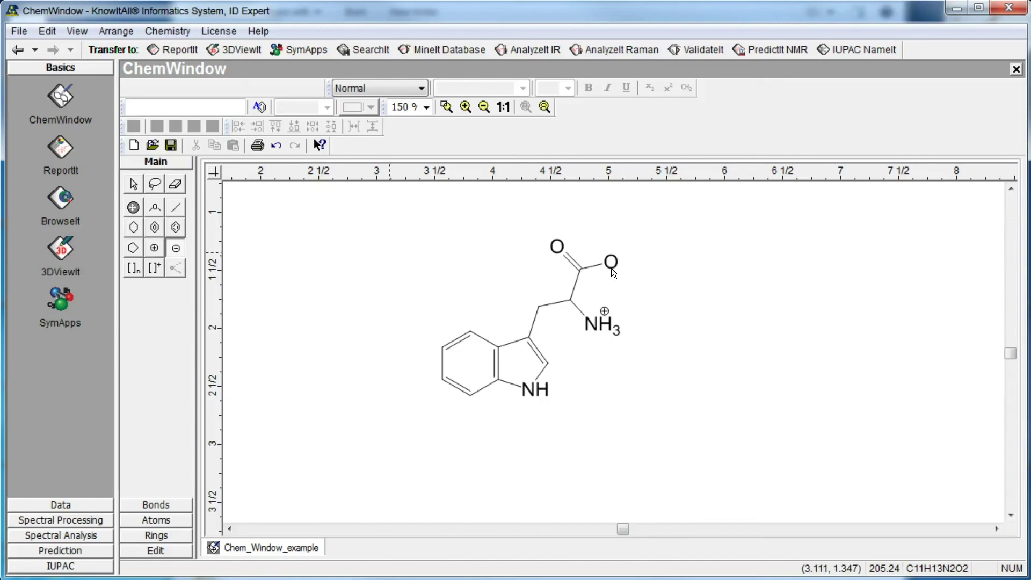
pyautogui.click(630, 264)
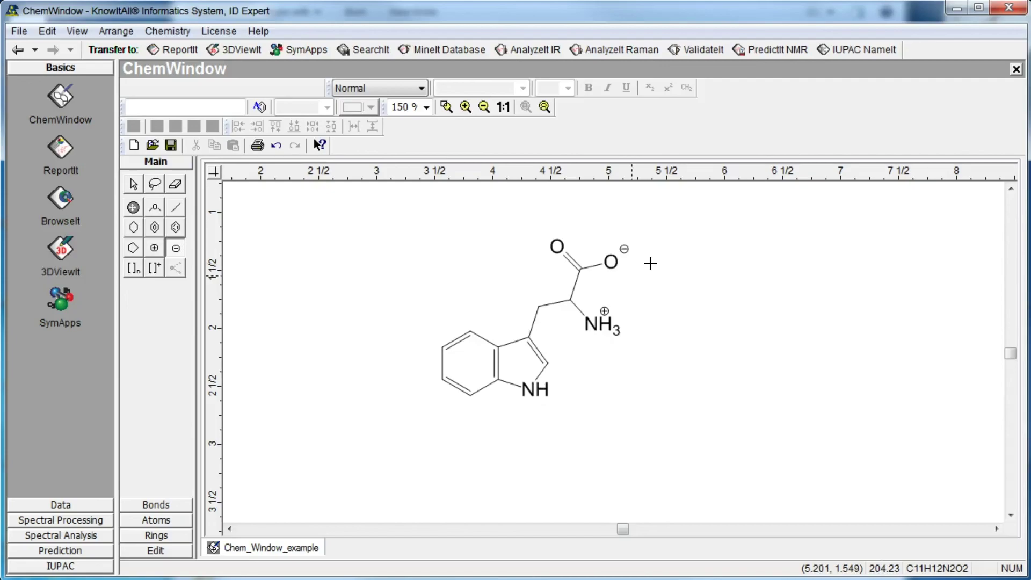